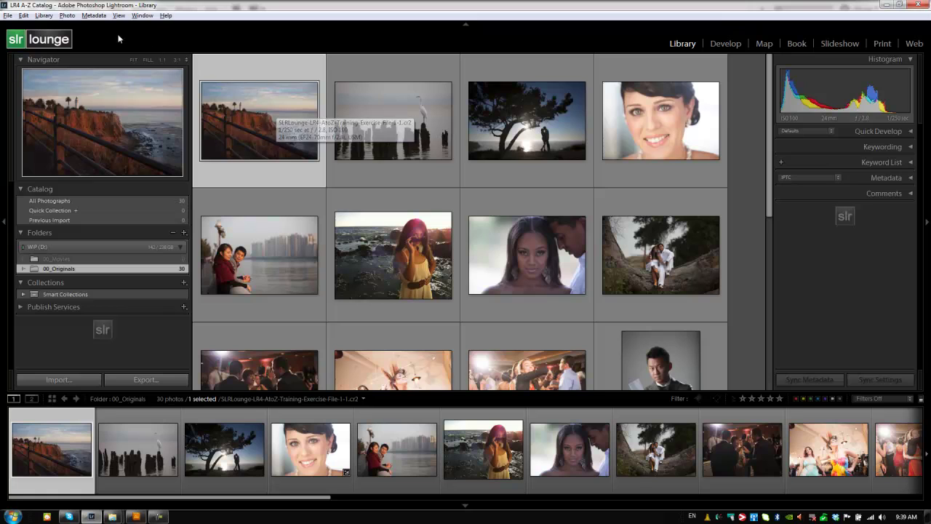
Step: Open the Edit Metadata Presets editor with the IPTC Copyright section expanded
{"action": "left_click", "coordinate": [94, 16]}
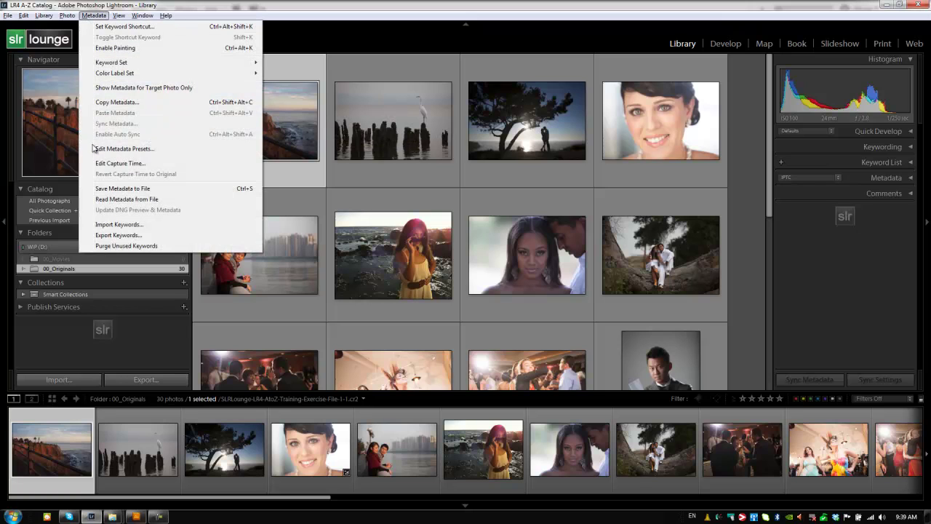
{"action": "left_click", "coordinate": [138, 150]}
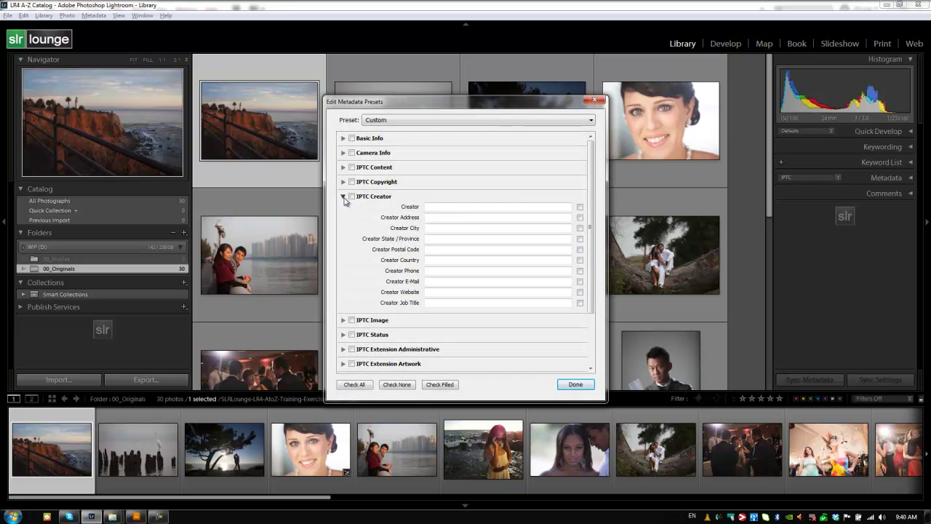
{"action": "left_click", "coordinate": [343, 196]}
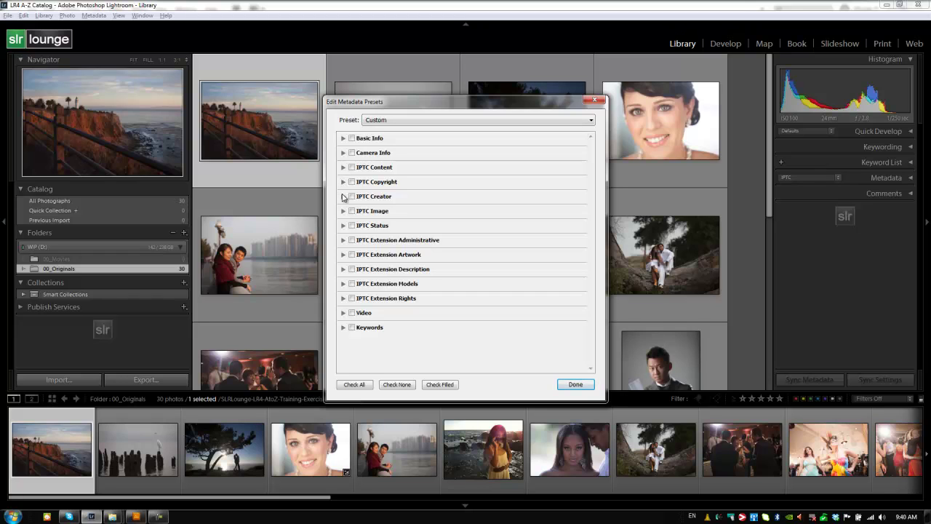
{"action": "left_click", "coordinate": [342, 181]}
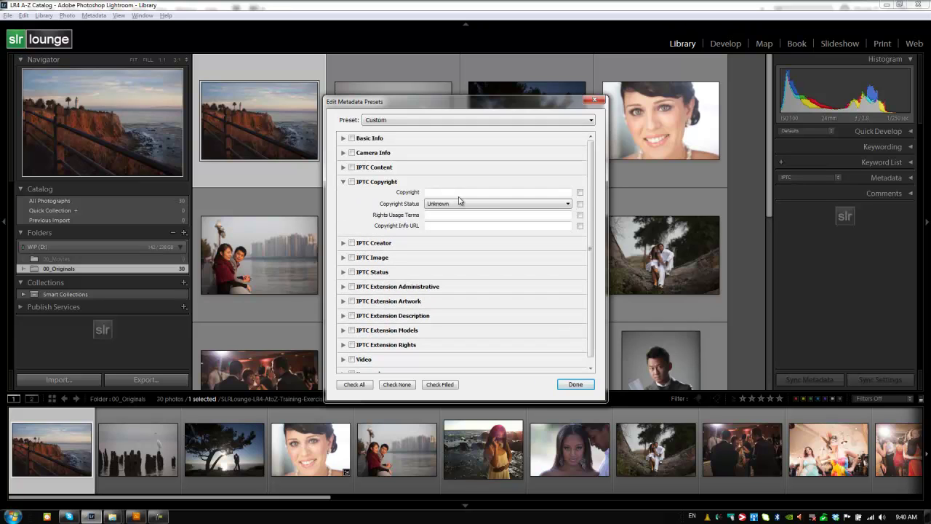
Step: Enter 'SLR Lounge' as the copyright and set Copyright Status to Copyrighted
{"action": "left_click", "coordinate": [460, 192]}
{"action": "type", "text": "SLR Lounge"}
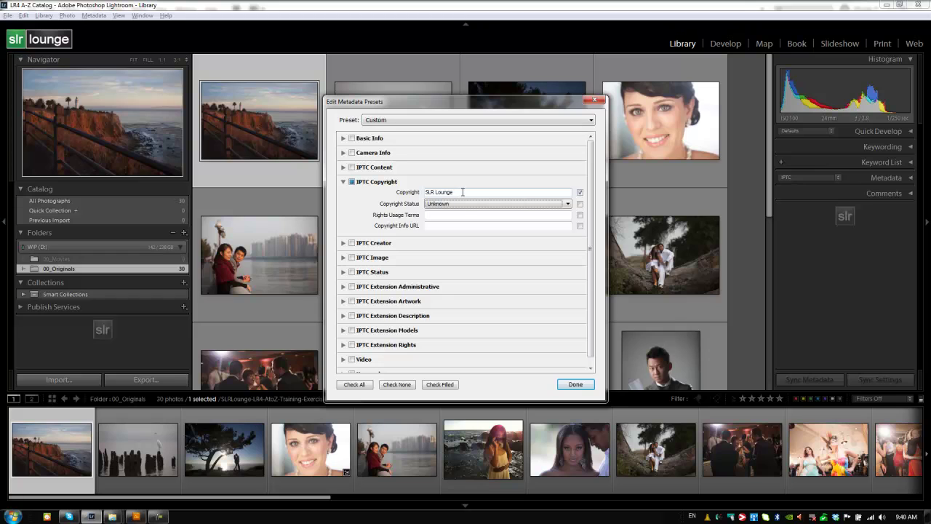
{"action": "left_click", "coordinate": [461, 205]}
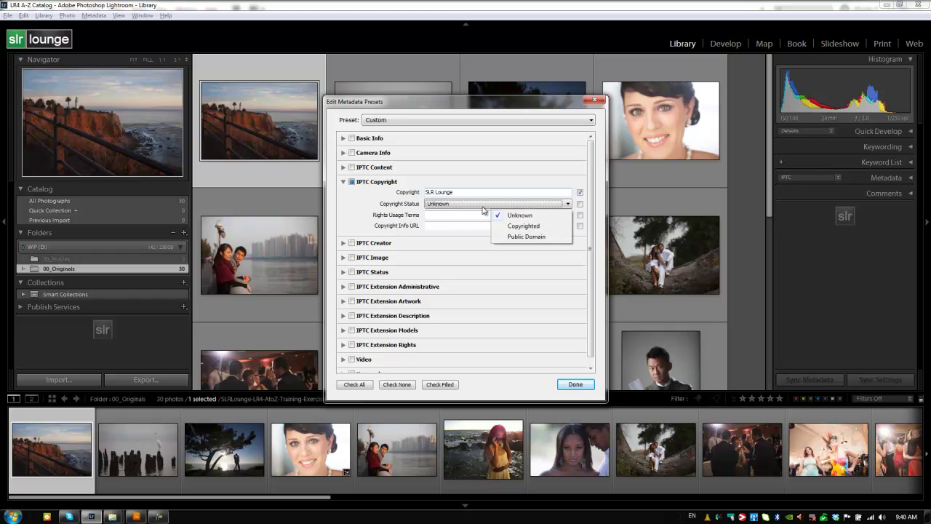
{"action": "left_click", "coordinate": [525, 228]}
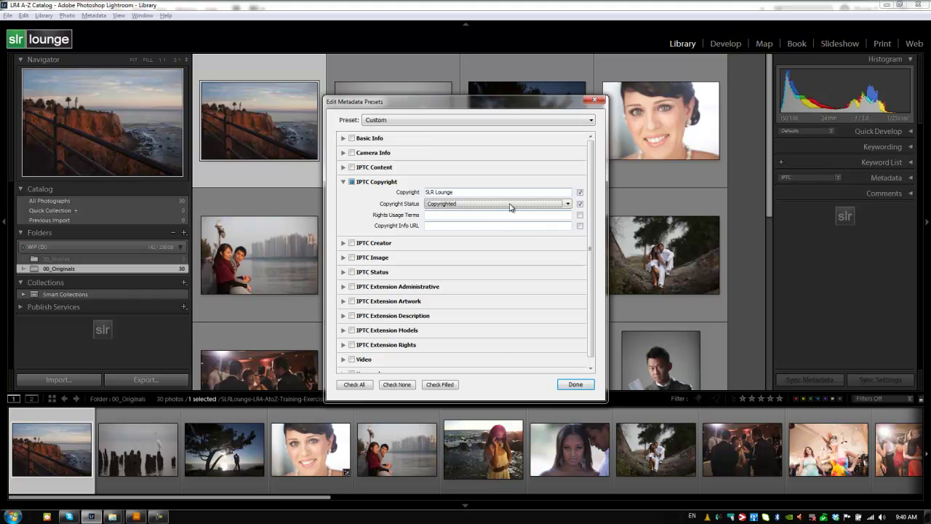
{"action": "left_click", "coordinate": [505, 206]}
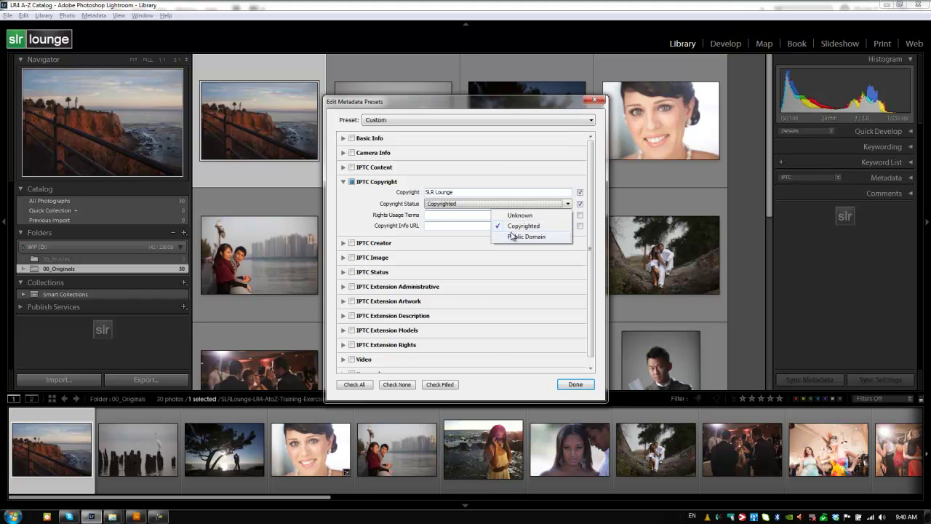
{"action": "left_click", "coordinate": [481, 206]}
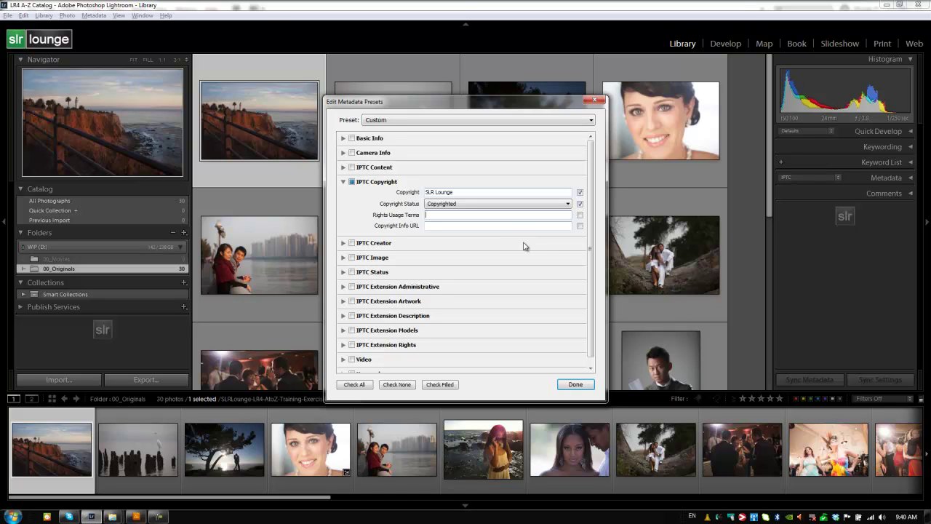
{"action": "type", "text": "With express permission only"}
{"action": "key", "text": "Tab"}
{"action": "type", "text": "www.slrlounge.com"}
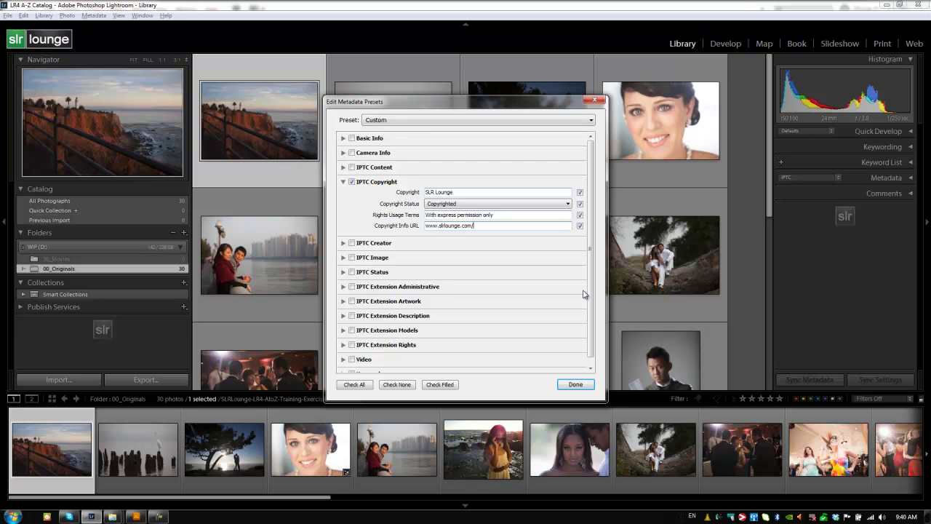
{"action": "type", "text": "/copyright.h"}
{"action": "key", "text": "BackSpace"}
{"action": "key", "text": "BackSpace"}
{"action": "key", "text": "BackSpace"}
{"action": "key", "text": "BackSpace"}
{"action": "key", "text": "BackSpace"}
{"action": "key", "text": "BackSpace"}
{"action": "key", "text": "BackSpace"}
{"action": "key", "text": "BackSpace"}
{"action": "key", "text": "BackSpace"}
{"action": "key", "text": "BackSpace"}
{"action": "key", "text": "BackSpace"}
{"action": "key", "text": "BackSpace"}
Step: Collapse IPTC Copyright, enable the IPTC Creator section, and enter the creator's name
{"action": "left_click", "coordinate": [344, 182]}
{"action": "left_click", "coordinate": [343, 196]}
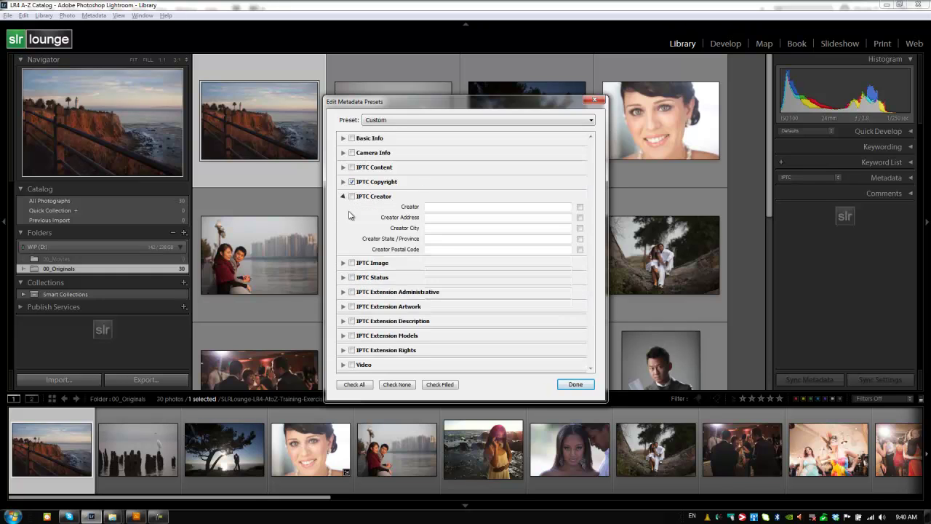
{"action": "left_click", "coordinate": [352, 196]}
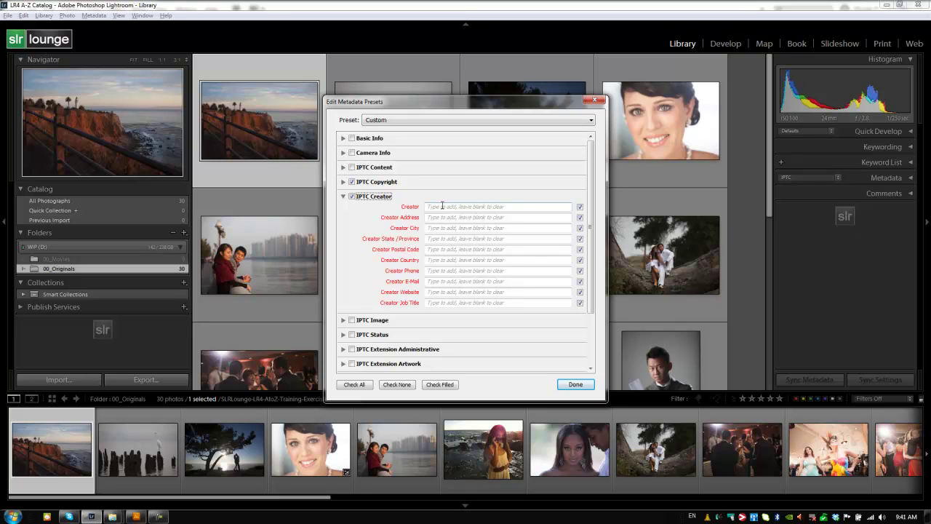
{"action": "left_click", "coordinate": [448, 206]}
{"action": "type", "text": "Pye"}
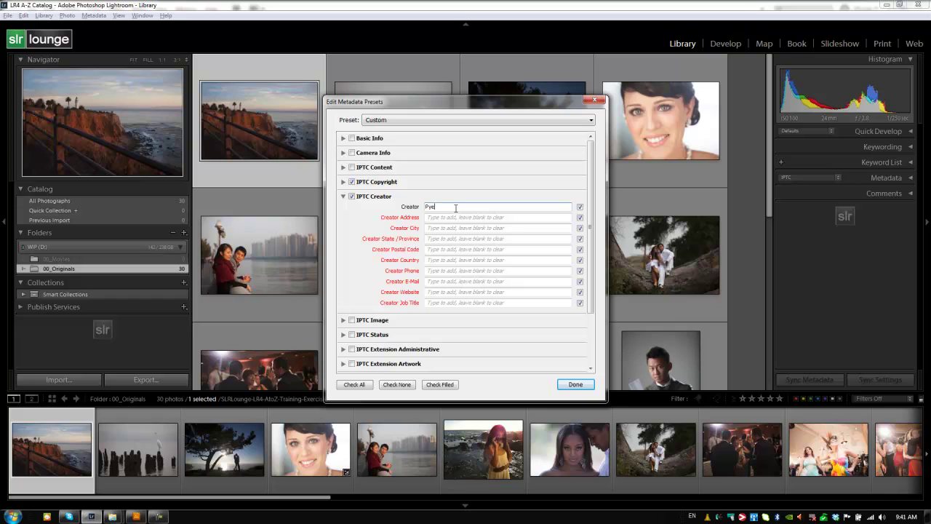
Step: Fill the creator location as Orange County, CA, USA
{"action": "key", "text": "Tab"}
{"action": "key", "text": "Tab"}
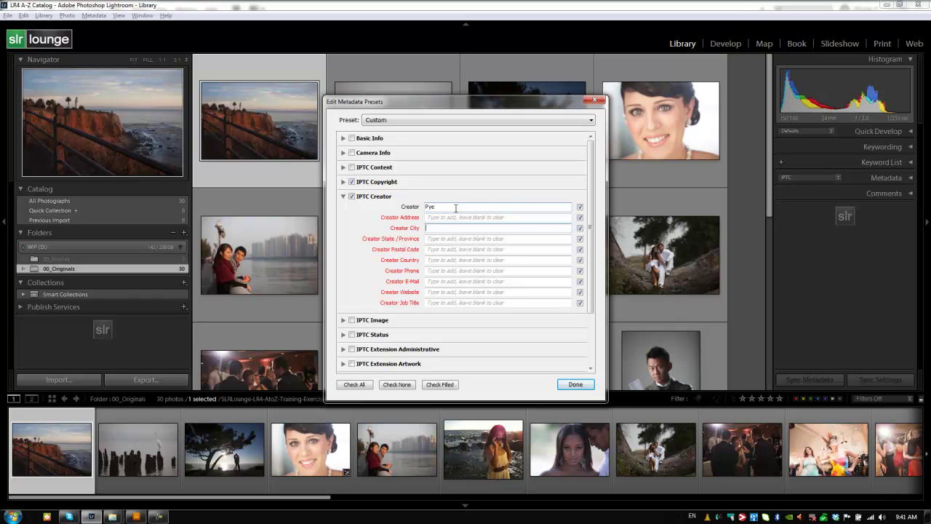
{"action": "type", "text": "Orange County"}
{"action": "key", "text": "Tab"}
{"action": "type", "text": "CA"}
{"action": "key", "text": "Tab"}
{"action": "key", "text": "Tab"}
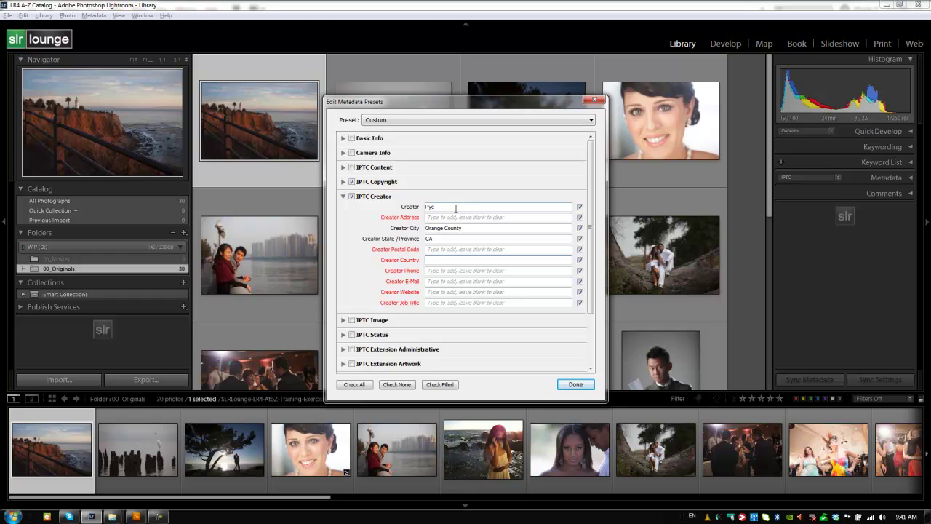
{"action": "type", "text": "USA"}
{"action": "key", "text": "Tab"}
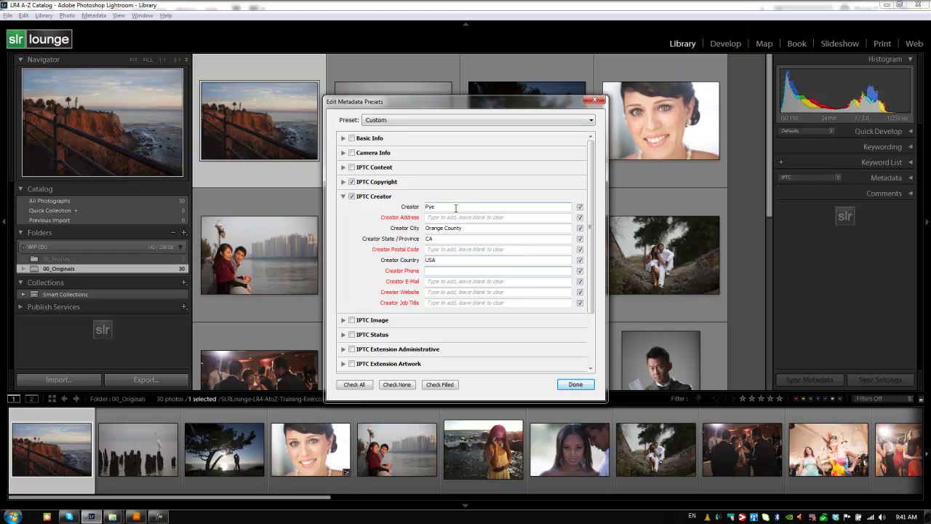
{"action": "key", "text": "Tab"}
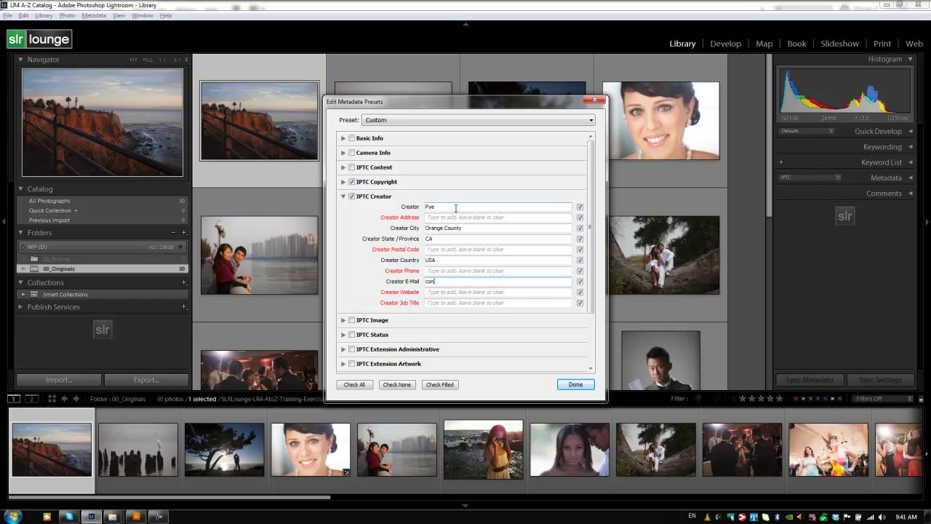
{"action": "key", "text": "Tab"}
{"action": "type", "text": "ww"}
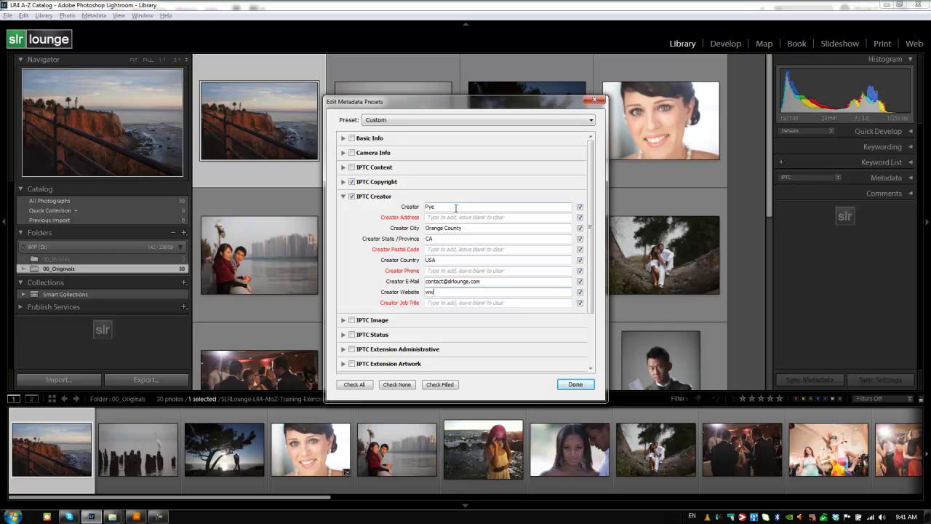
{"action": "type", "text": "w.slrlounge.com"}
{"action": "key", "text": "Tab"}
{"action": "type", "text": "Managing E"}
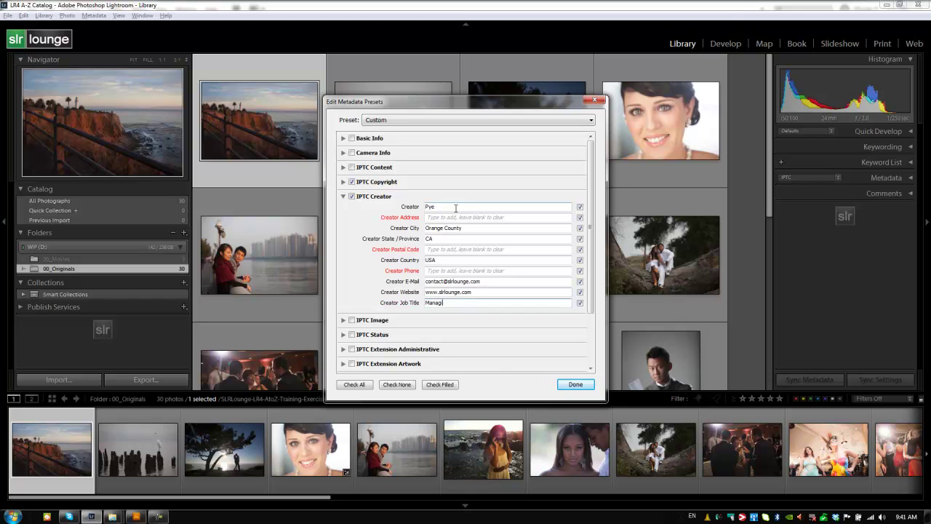
{"action": "type", "text": "ditor"}
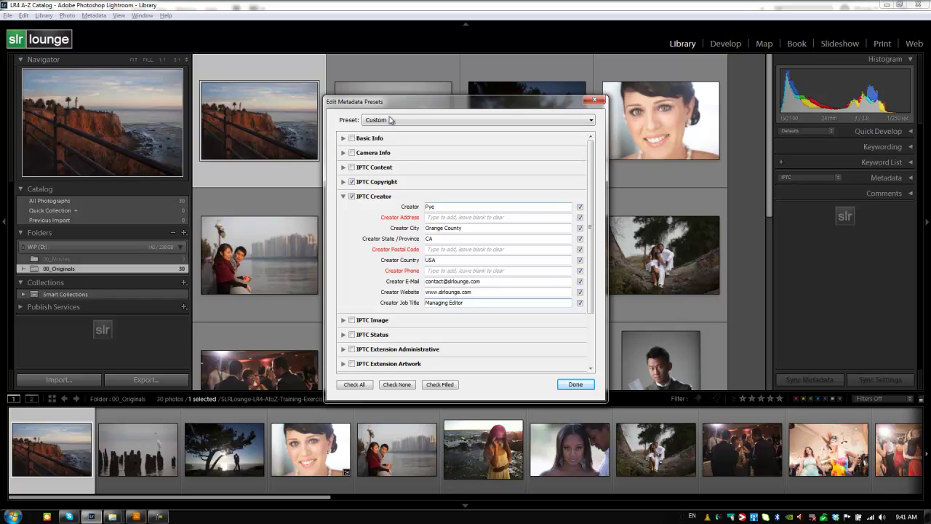
Step: Save the current settings as a new metadata preset named 'SLR Lounge Generic'
{"action": "left_click", "coordinate": [344, 197]}
{"action": "left_click", "coordinate": [396, 121]}
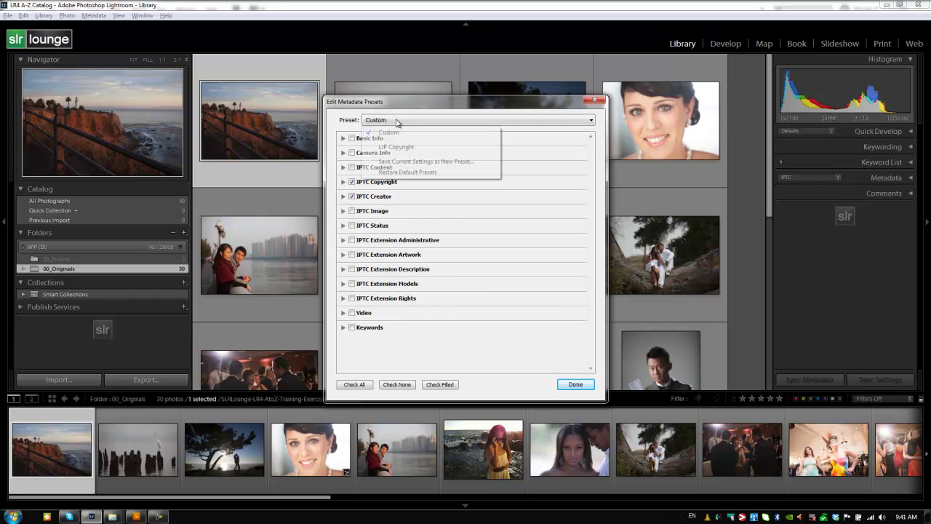
{"action": "left_click", "coordinate": [395, 161]}
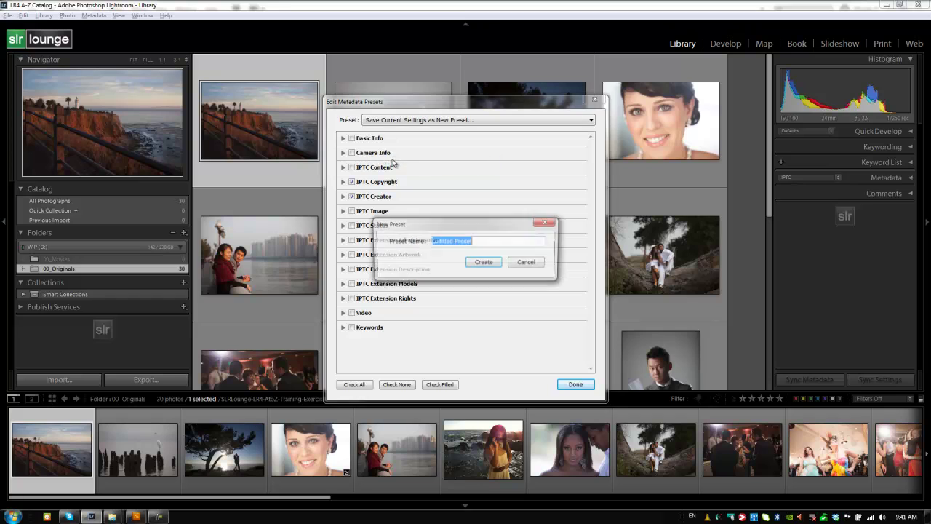
{"action": "type", "text": "SLR Lounge"}
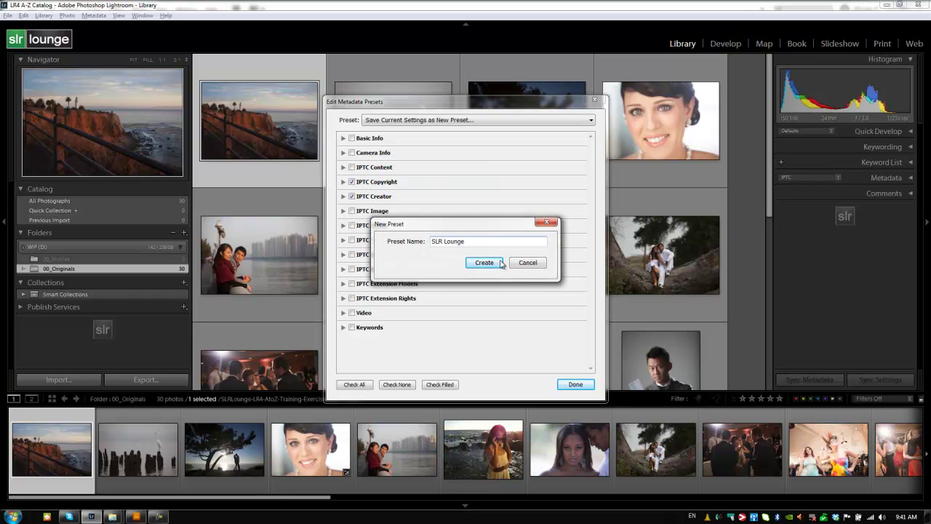
{"action": "type", "text": " Generic"}
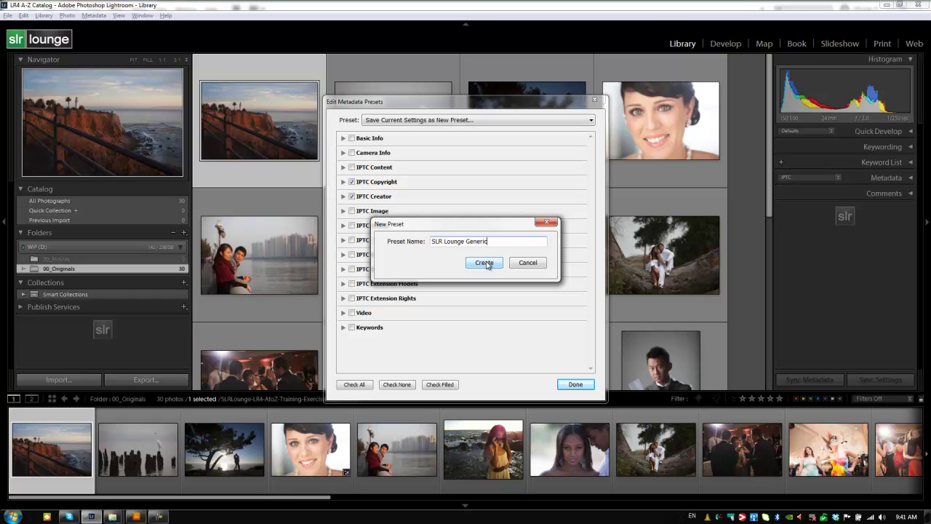
{"action": "left_click", "coordinate": [484, 263]}
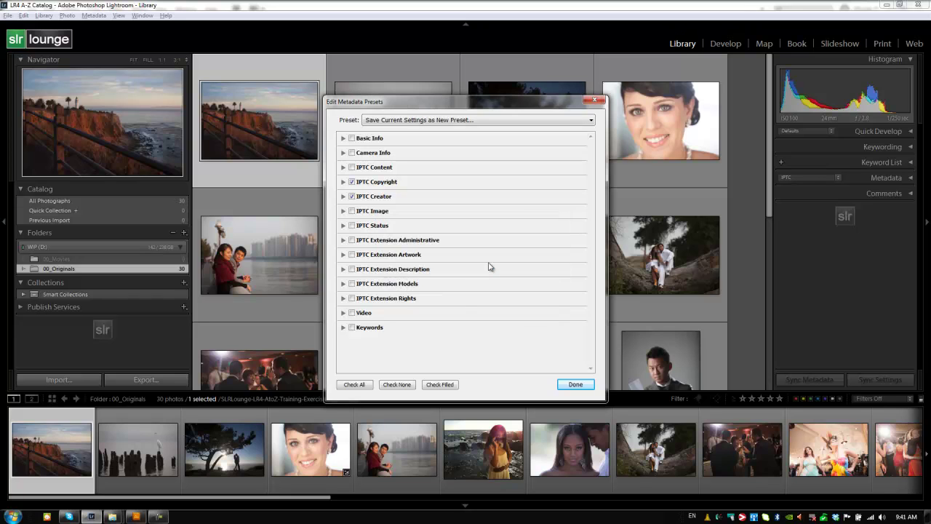
Step: Confirm the new preset in the preset list and close the preset editor
{"action": "left_click", "coordinate": [433, 121]}
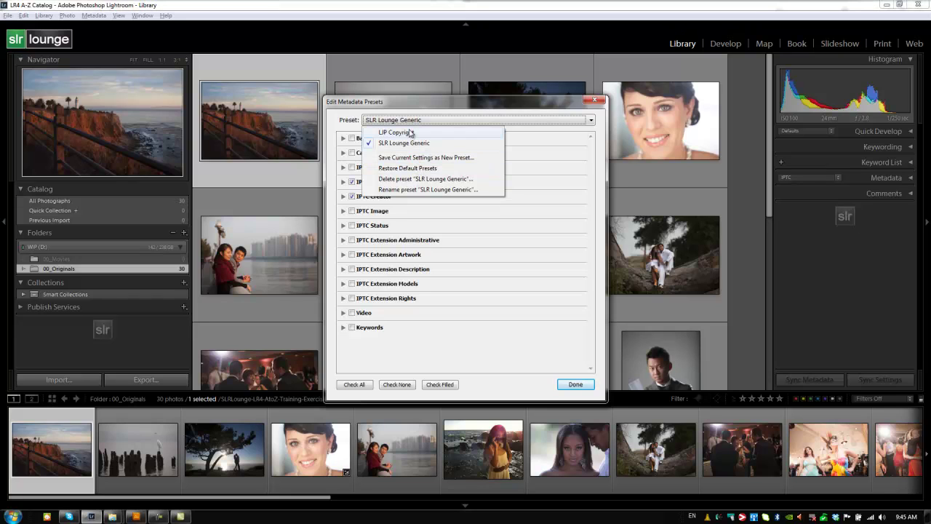
{"action": "left_click", "coordinate": [418, 122]}
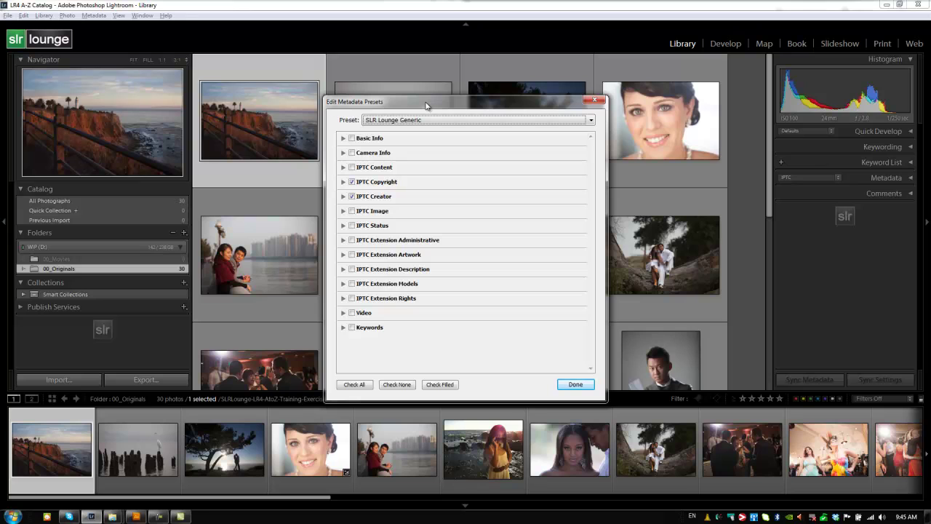
{"action": "left_click", "coordinate": [574, 384]}
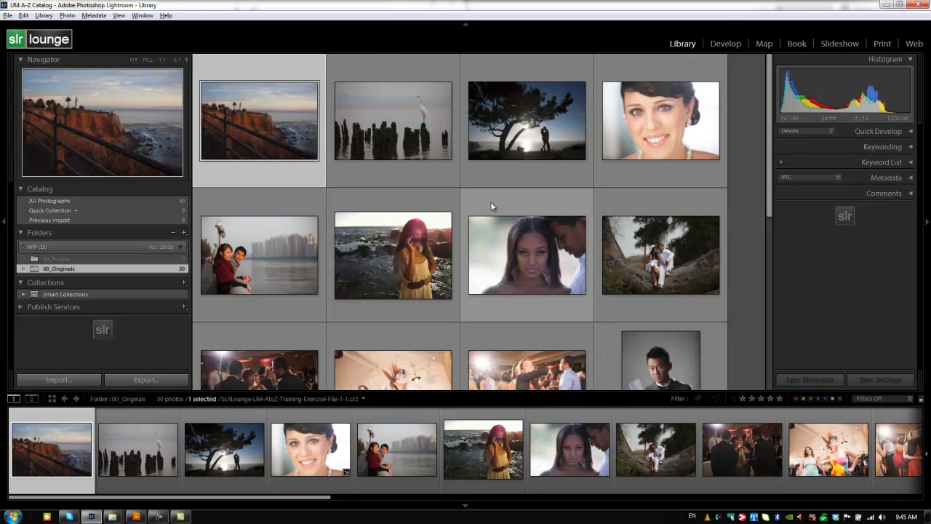